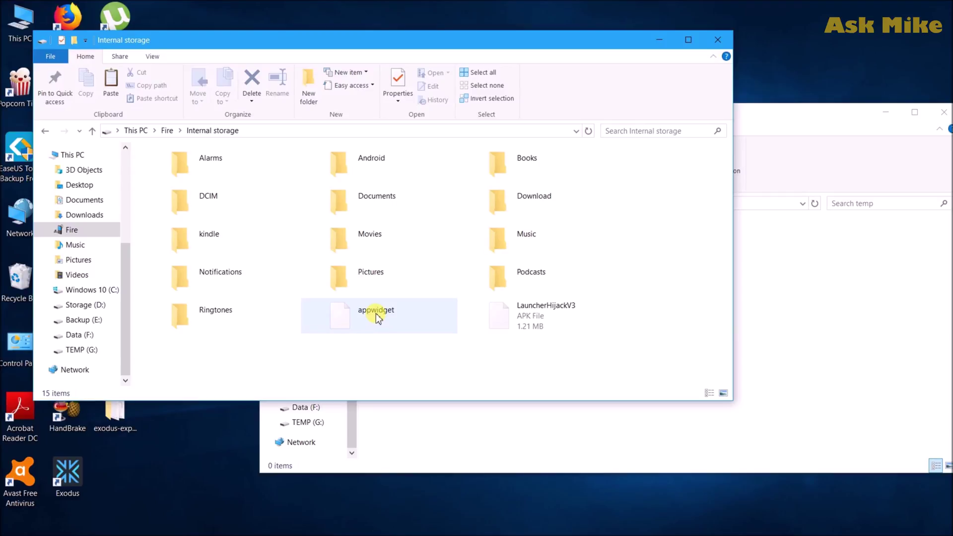
# Copy appwidget from the Fire's internal storage into Downloads\temp and open it in Notepad++
pyautogui.rightClick(376, 314)
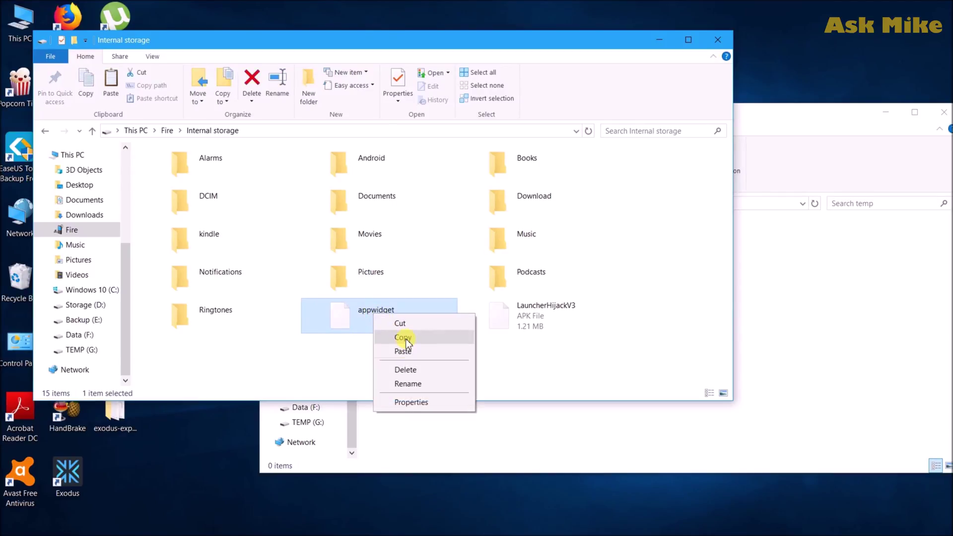
pyautogui.click(405, 338)
pyautogui.click(818, 343)
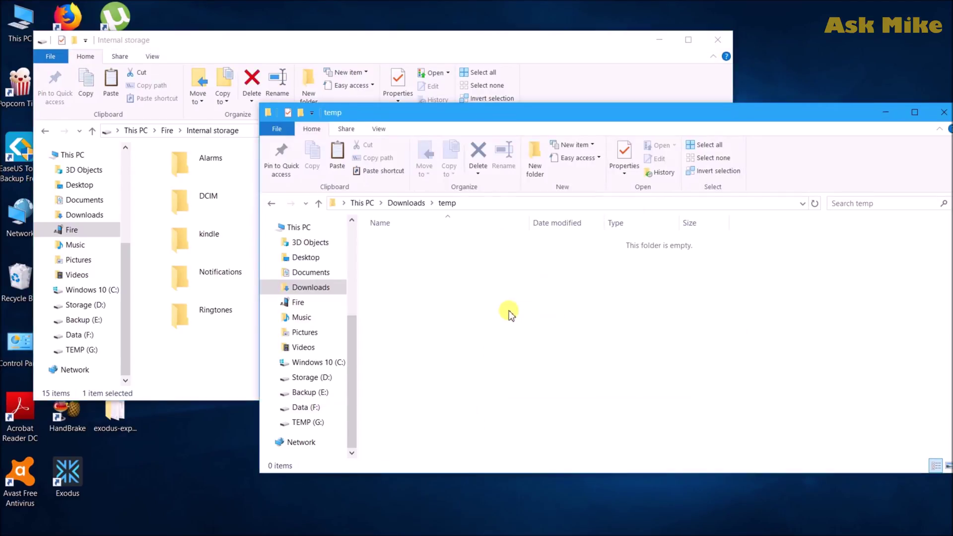
pyautogui.rightClick(508, 310)
pyautogui.click(565, 398)
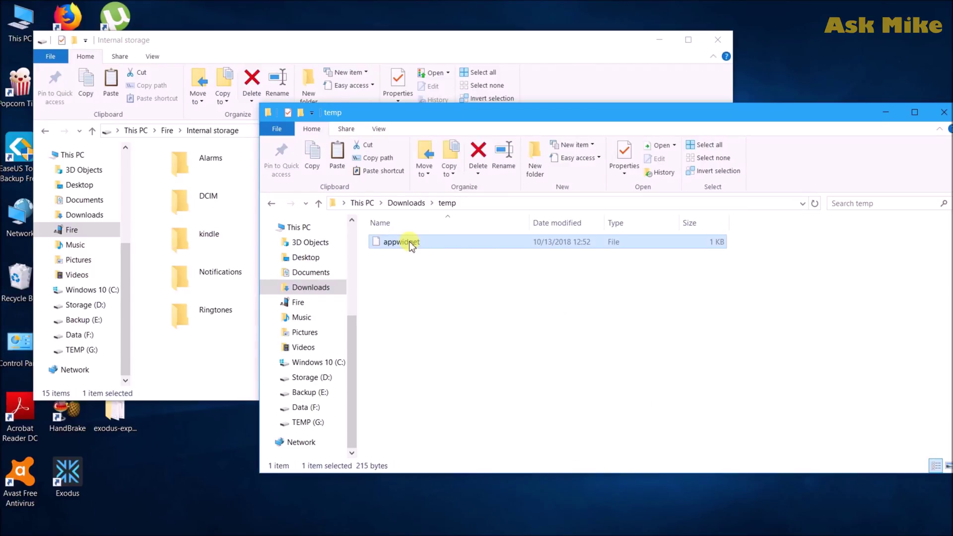
pyautogui.rightClick(411, 244)
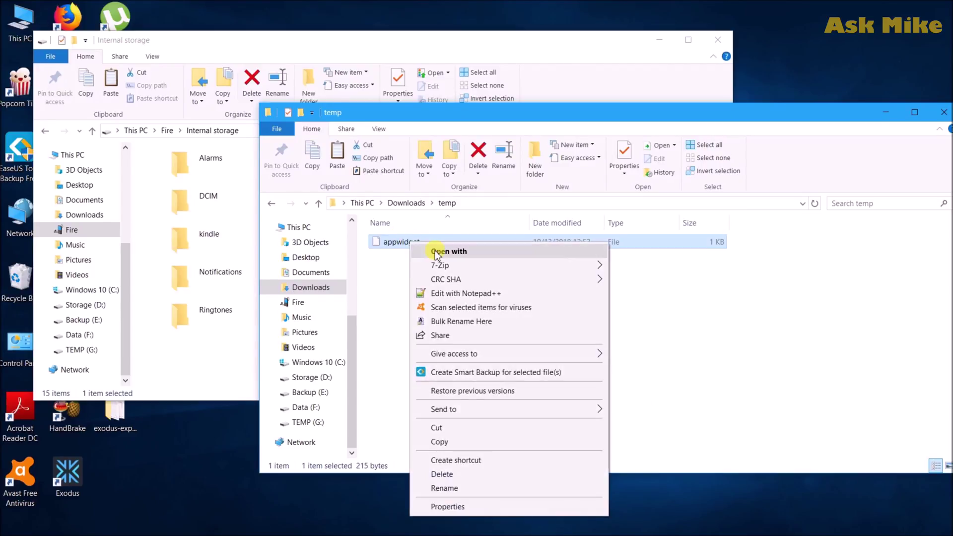
pyautogui.click(474, 294)
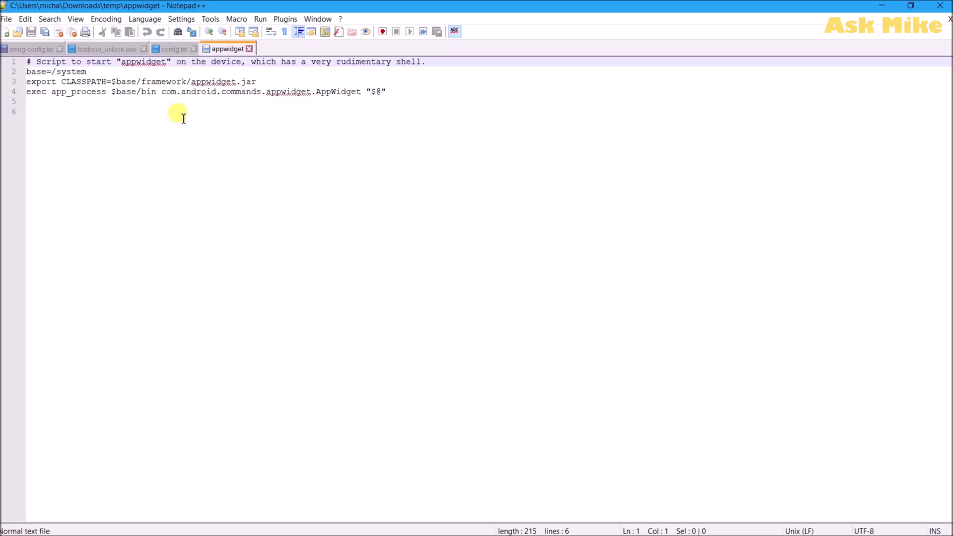
# Save the script as appwidget.sh in the temp folder, with the file type set to All types (*.*)
pyautogui.click(6, 19)
pyautogui.click(34, 116)
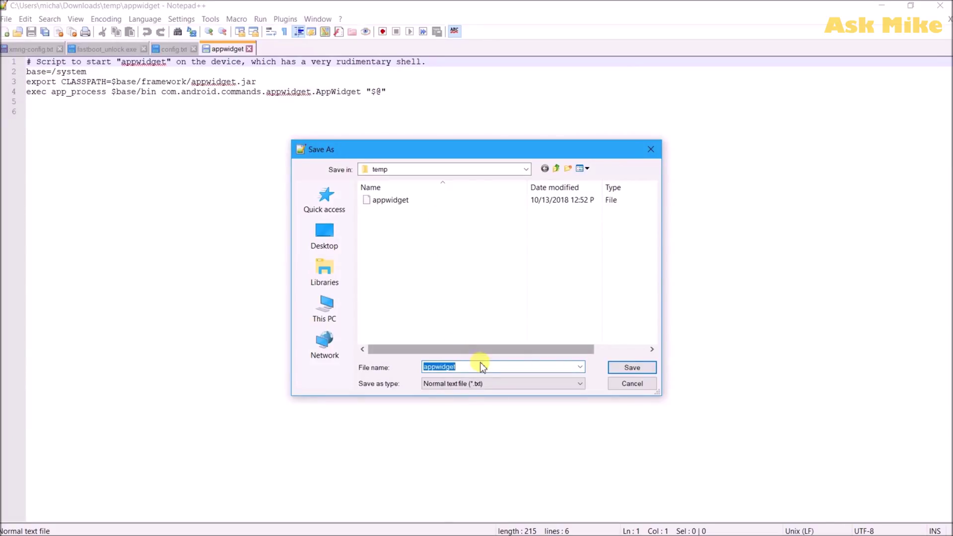
pyautogui.click(480, 367)
pyautogui.click(493, 383)
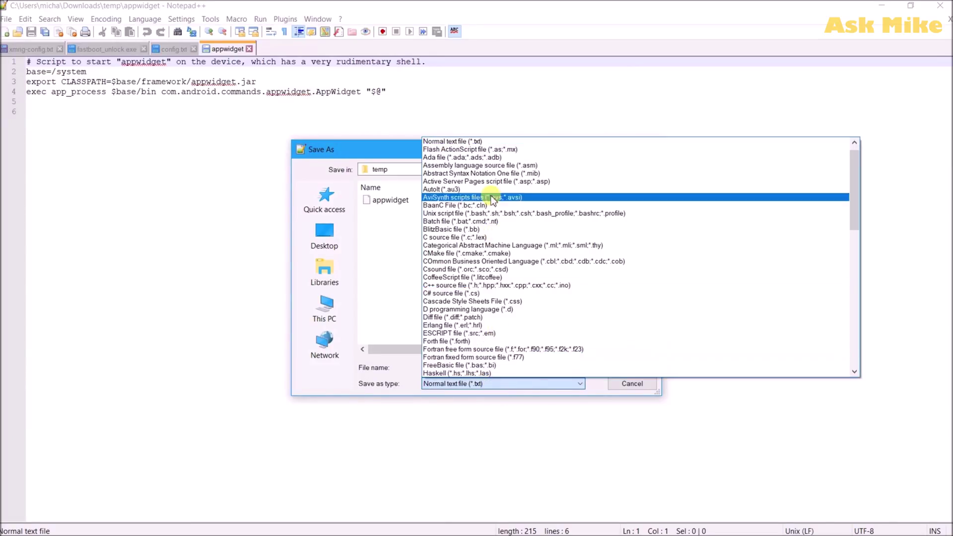
pyautogui.scroll(2, 491, 224)
pyautogui.click(466, 141)
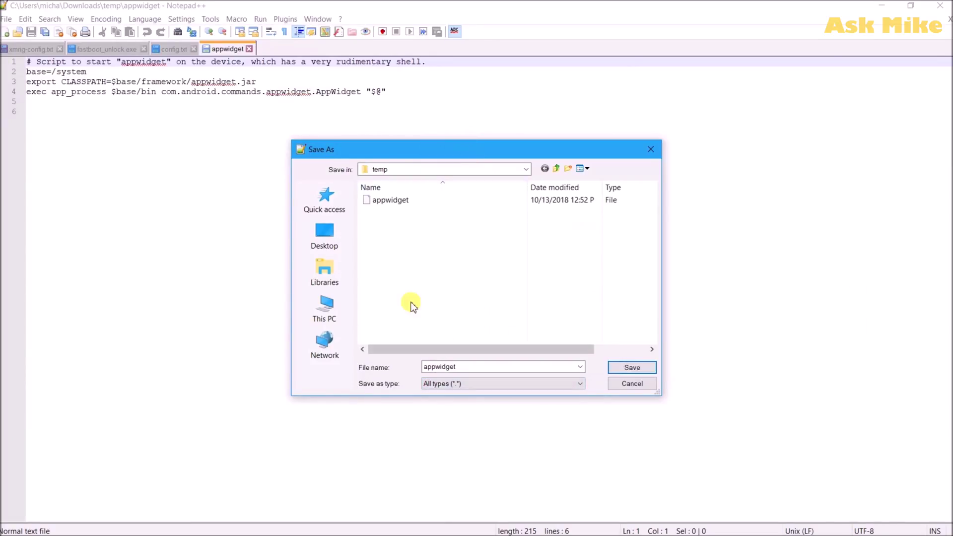
pyautogui.click(432, 199)
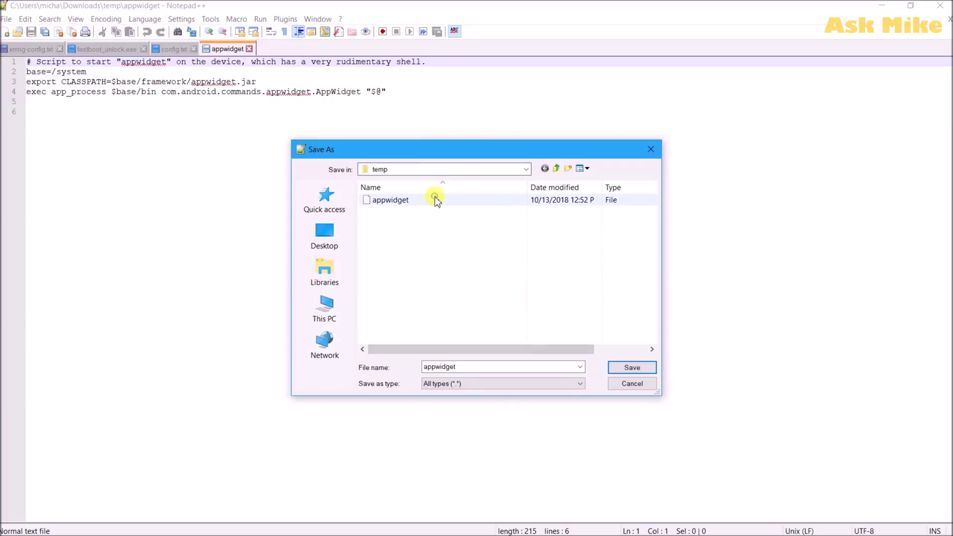
pyautogui.click(483, 367)
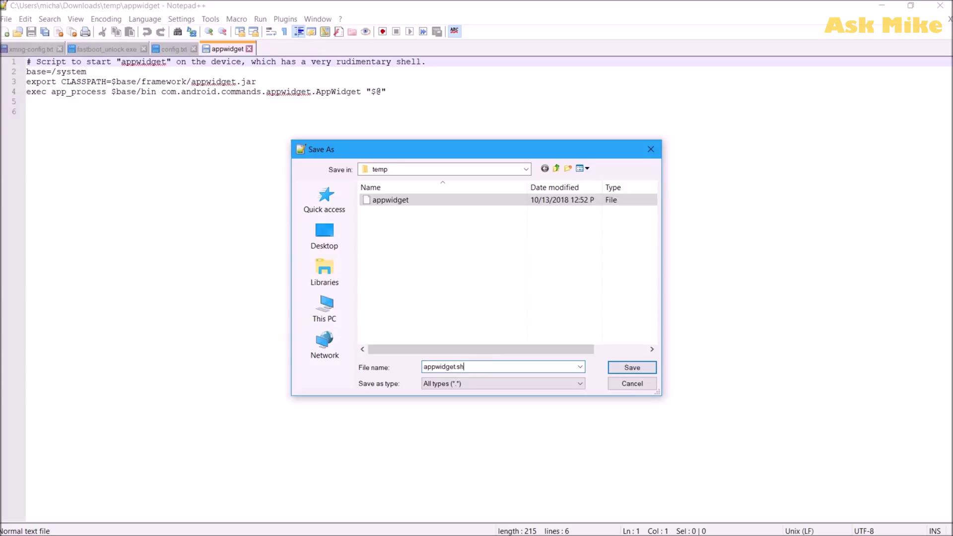
pyautogui.click(633, 368)
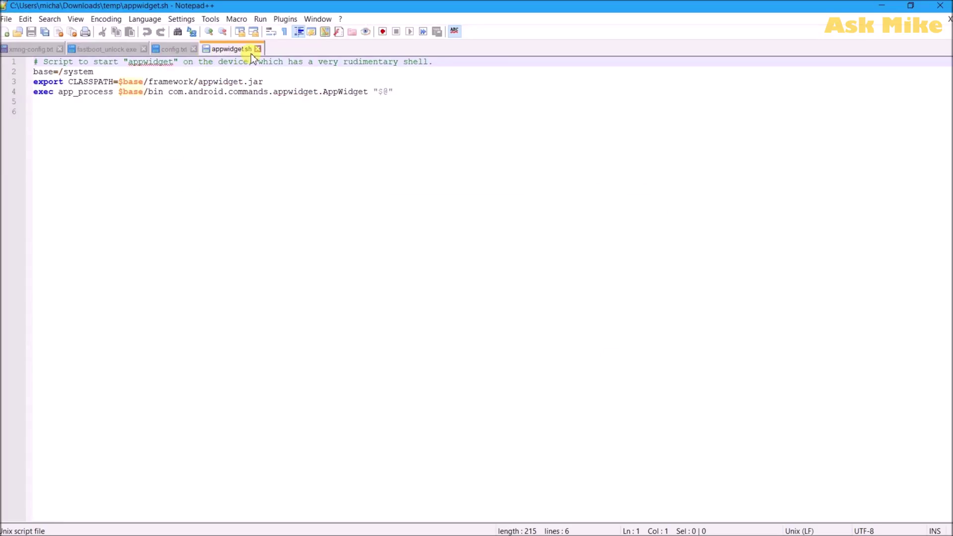
# Close Notepad++ and copy appwidget.sh from the temp folder
pyautogui.rightClick(232, 50)
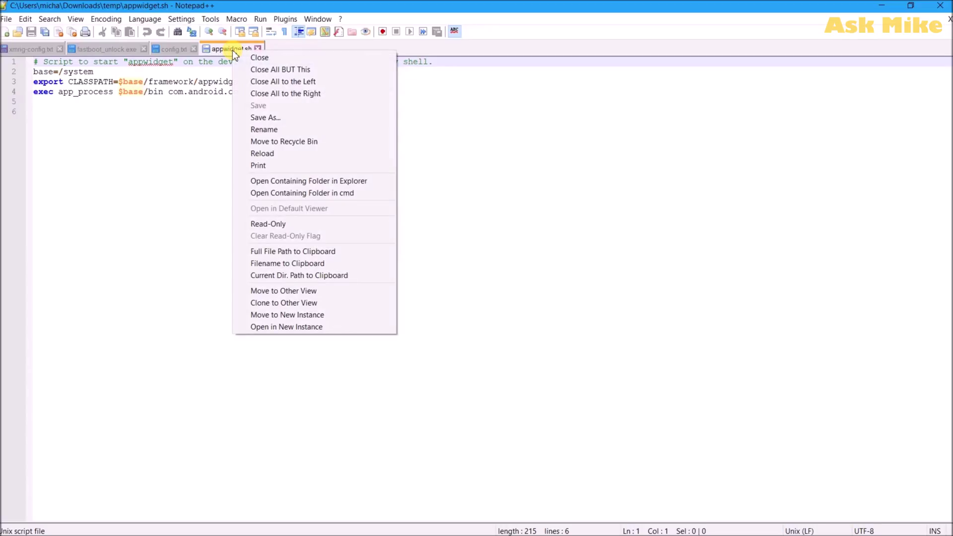
pyautogui.click(695, 168)
pyautogui.click(940, 6)
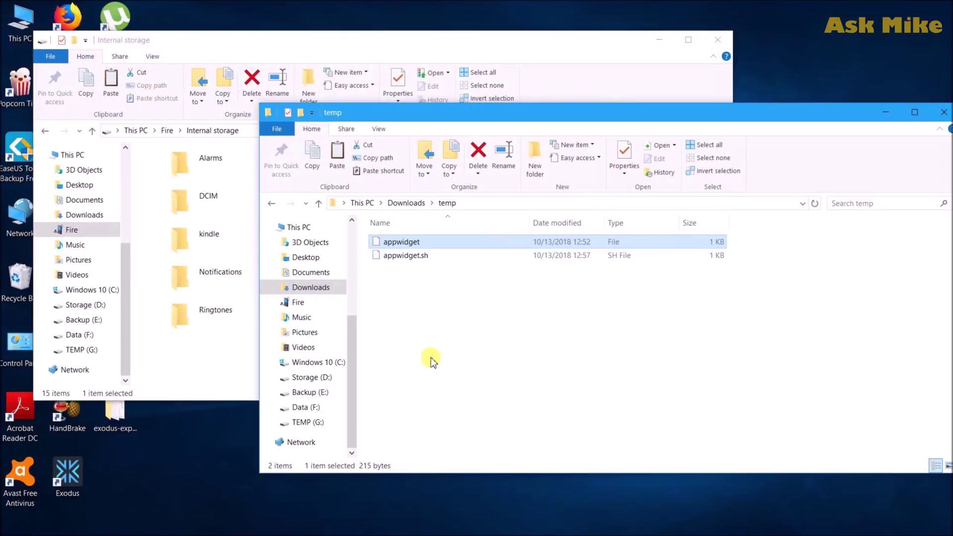
pyautogui.click(412, 255)
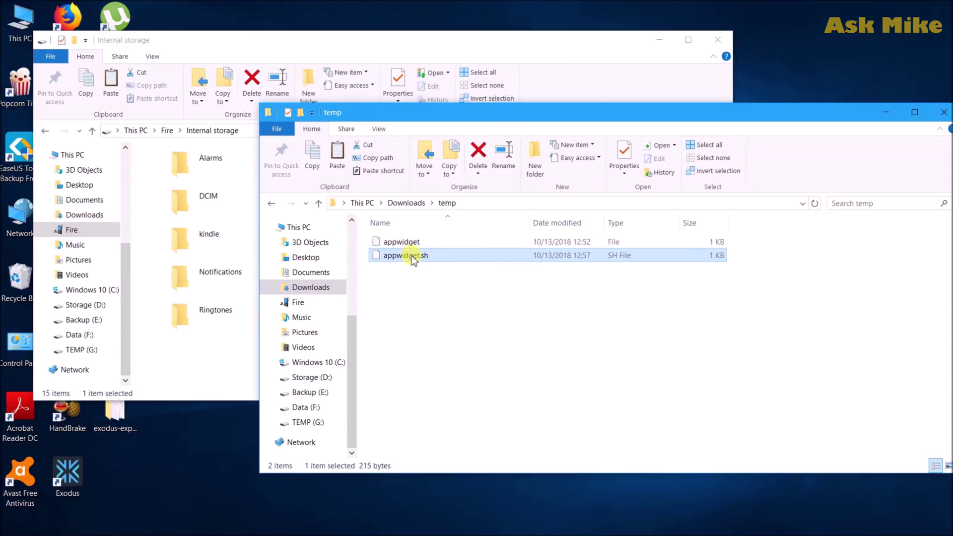
pyautogui.rightClick(412, 255)
pyautogui.click(447, 455)
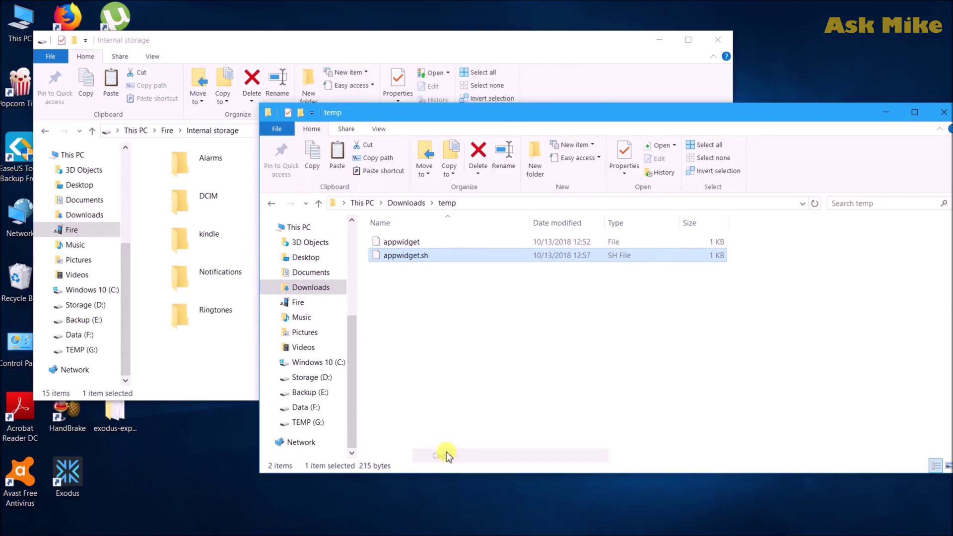
# Permanently delete the old appwidget from internal storage and paste appwidget.sh there
pyautogui.click(205, 373)
pyautogui.rightClick(388, 319)
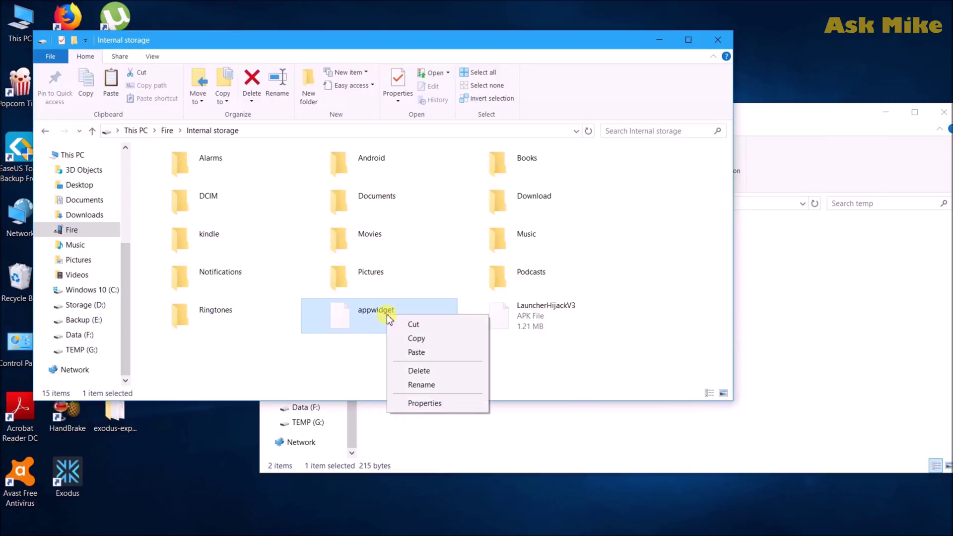
pyautogui.click(419, 370)
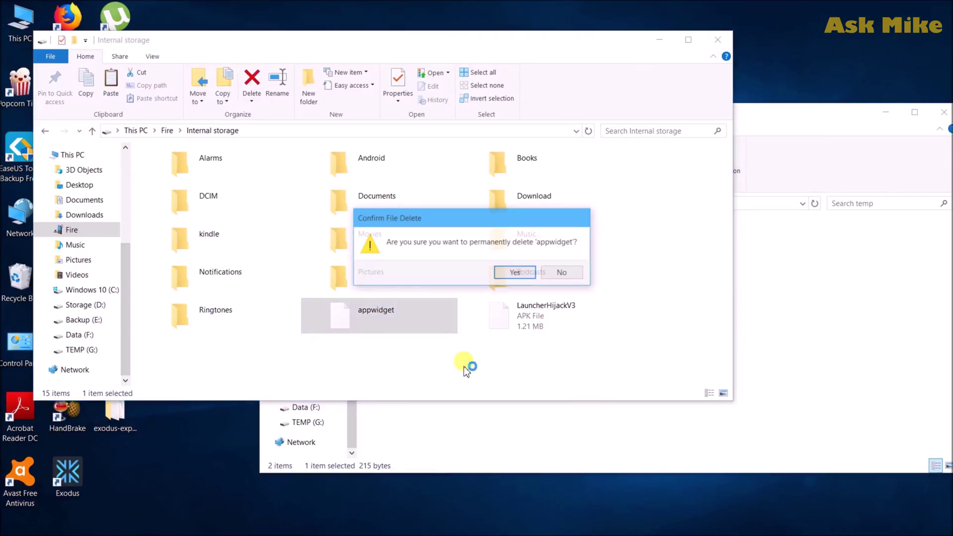
pyautogui.click(515, 273)
pyautogui.rightClick(484, 322)
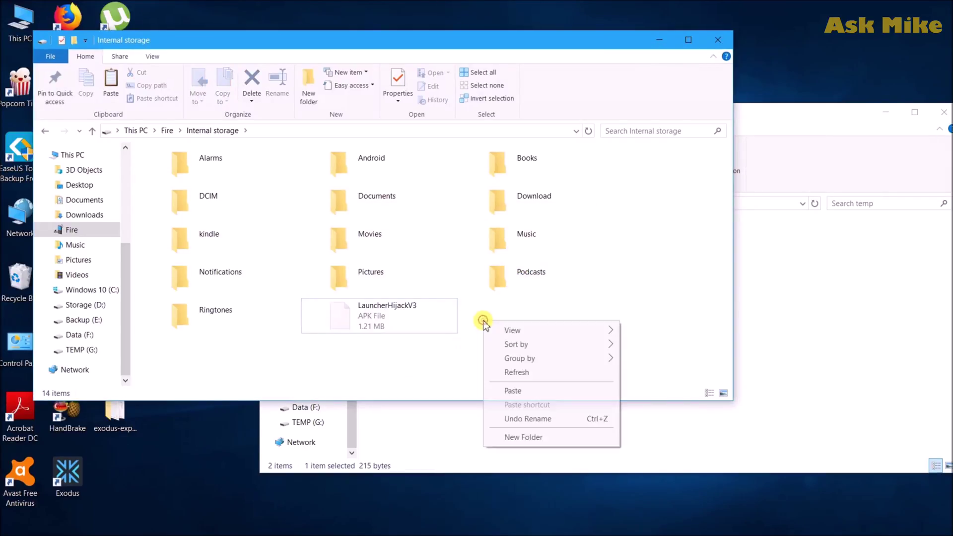
pyautogui.click(513, 390)
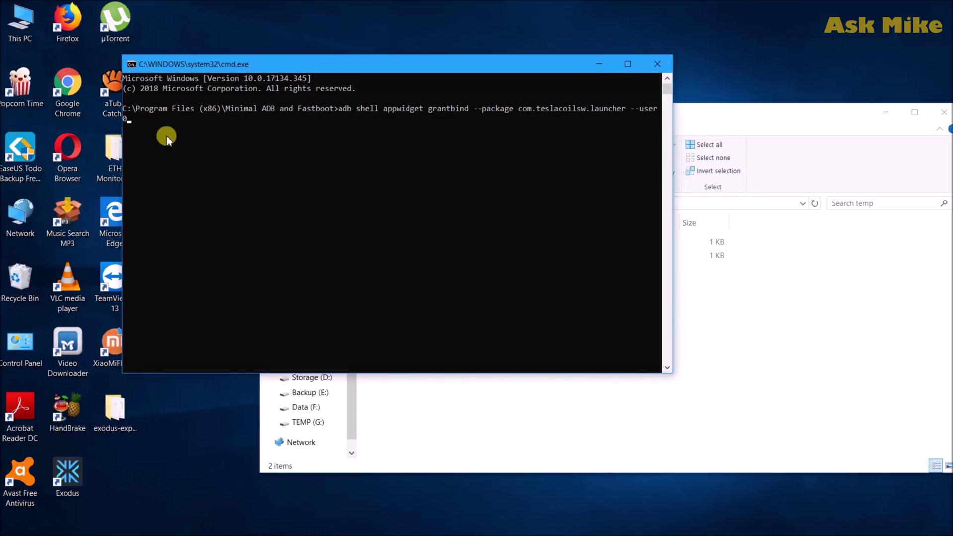
# Run 'adb shell appwidget grantbind --package com.teslacoilsw.launcher --user 0'
pyautogui.press('Return')
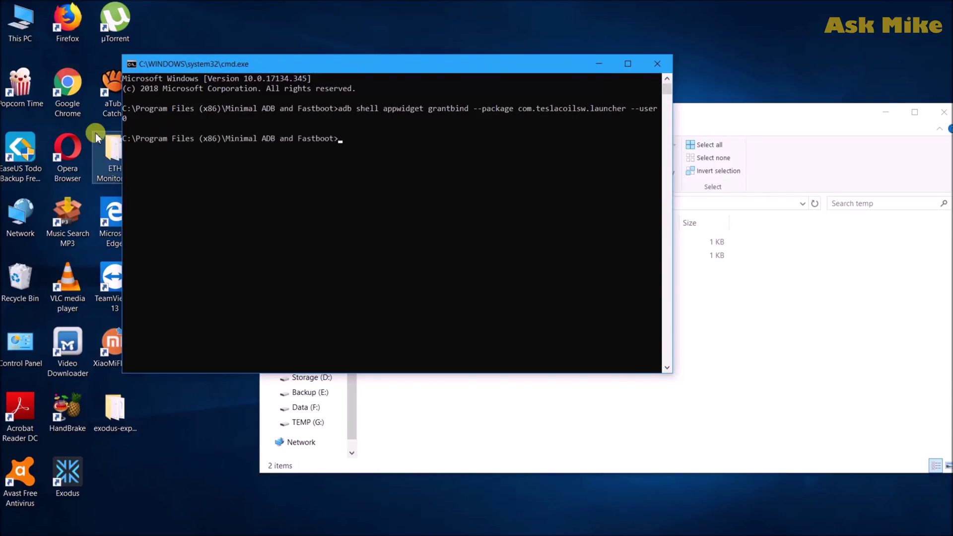